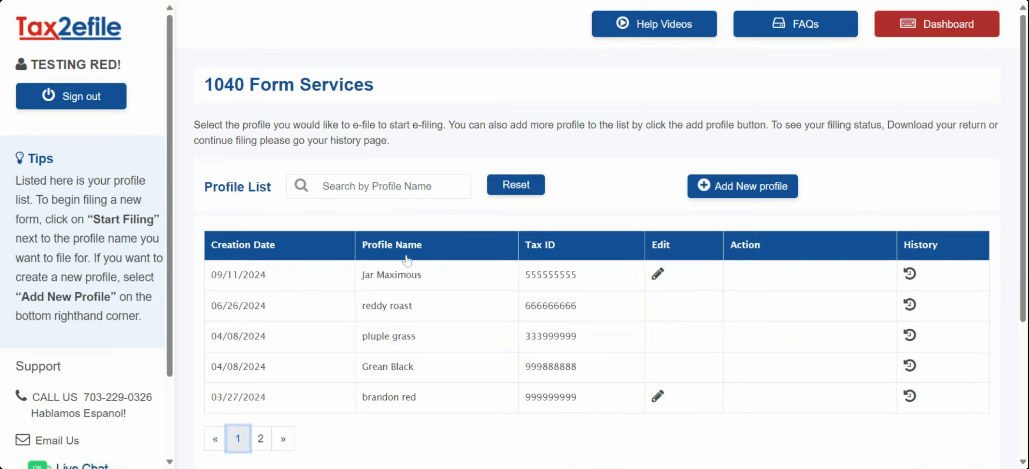
# Step: Start a new filing profile with Married Filing Jointly as the filing status
pyautogui.moveTo(526, 394)
pyautogui.click(765, 198)
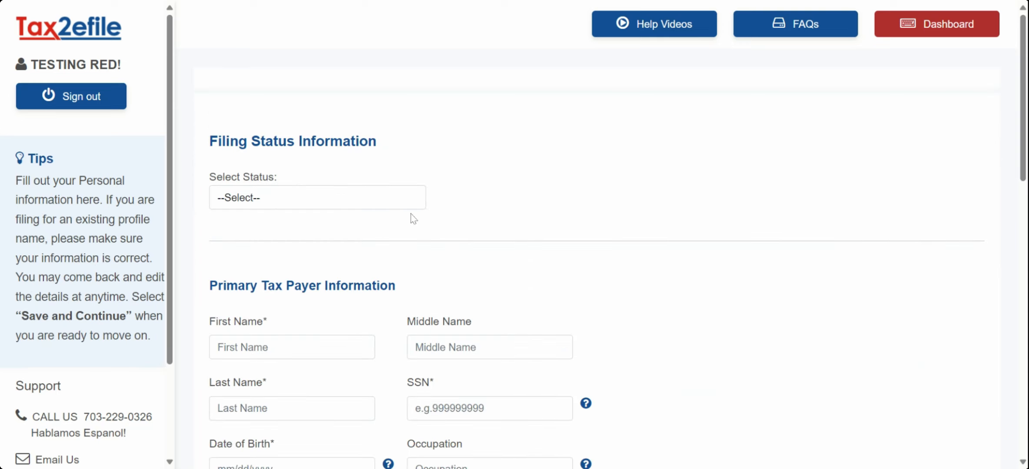
pyautogui.click(361, 202)
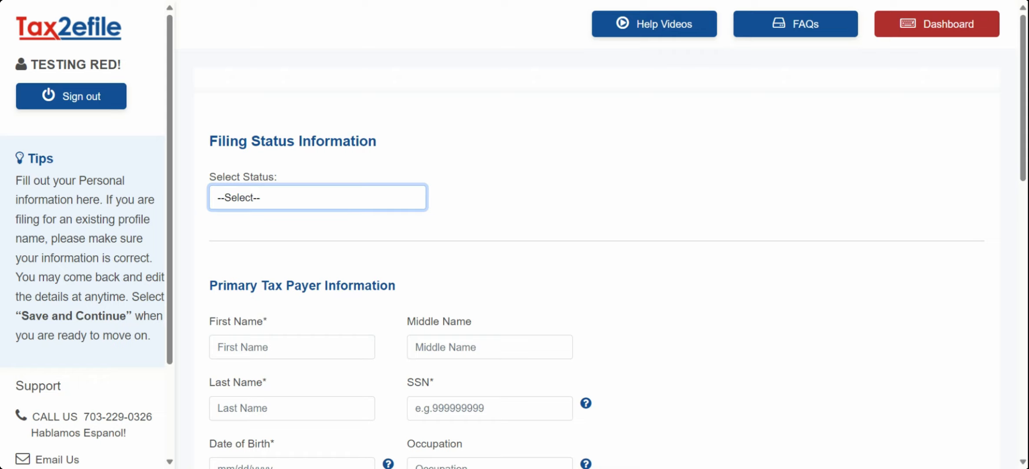
pyautogui.click(317, 242)
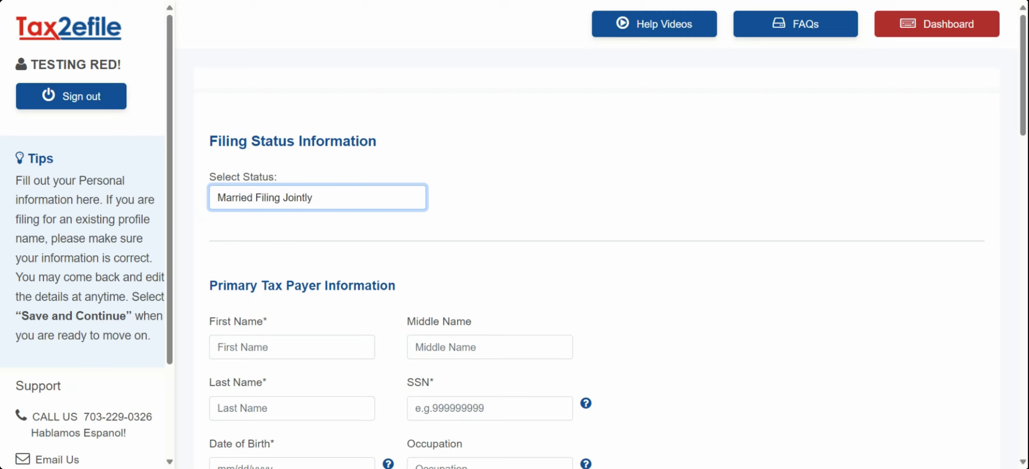
# Step: Fill in the primary taxpayer's and spouse's names, SSNs and birth dates
pyautogui.scroll(-1, 368, 265)
pyautogui.press('Tab')
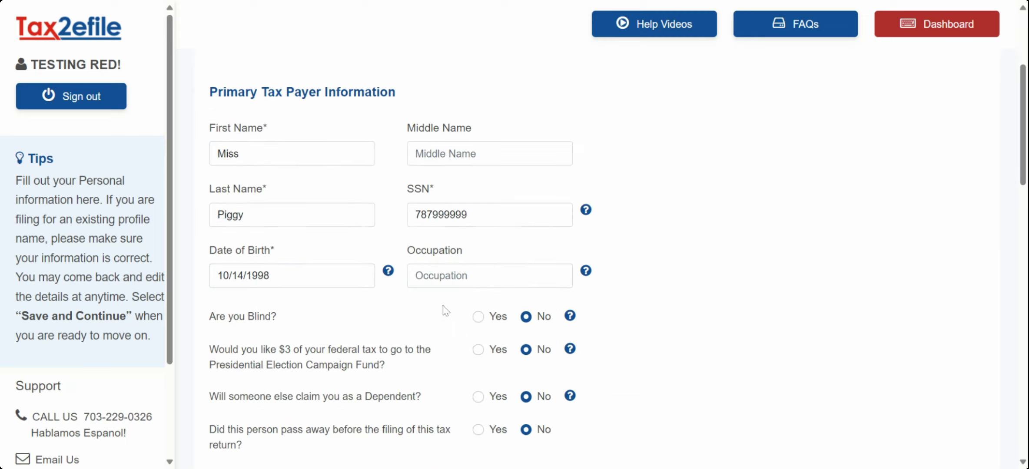
pyautogui.scroll(-5, 443, 306)
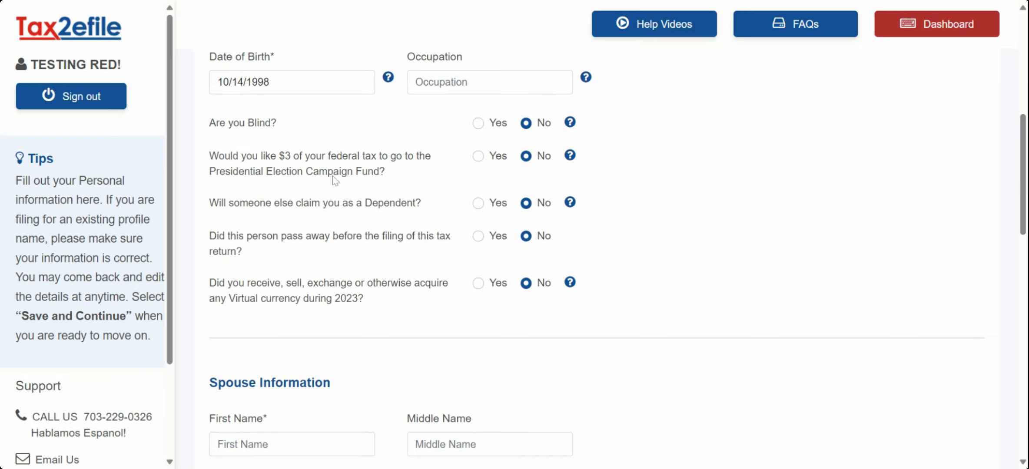
pyautogui.scroll(-5, 385, 250)
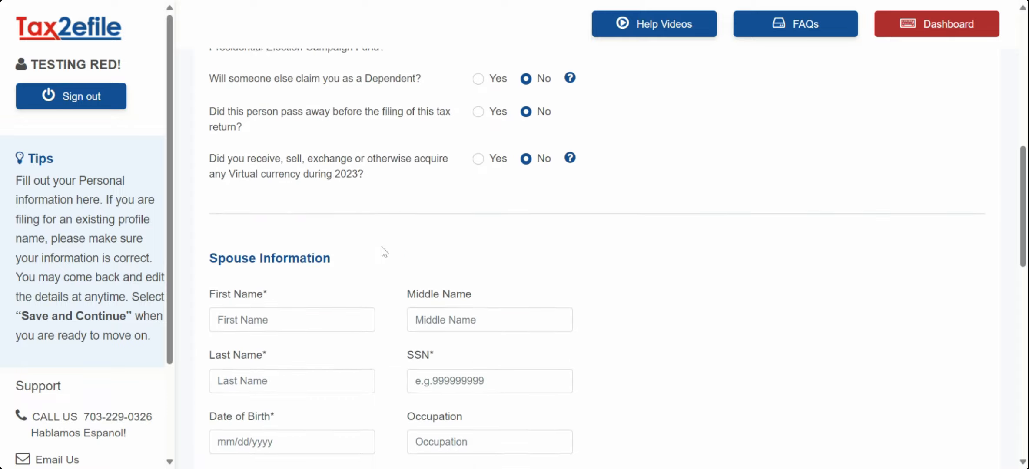
pyautogui.scroll(-1, 356, 230)
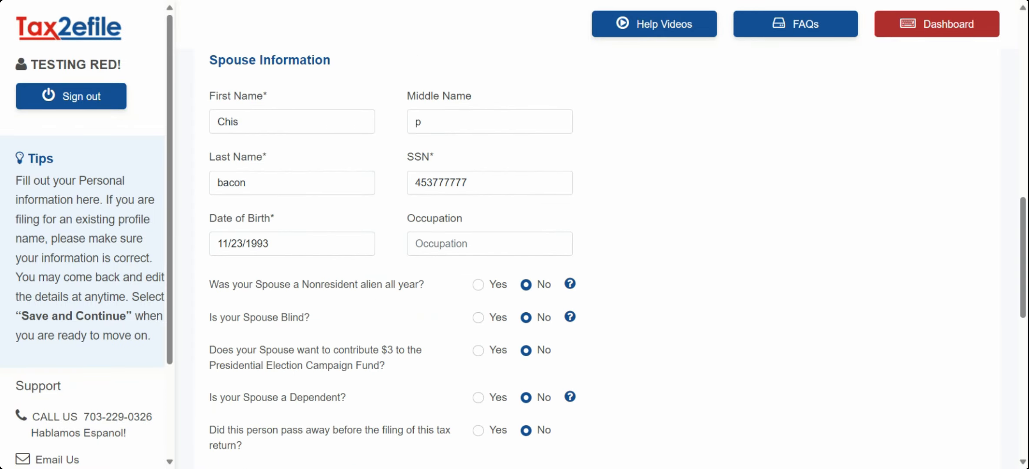
pyautogui.scroll(-3, 464, 257)
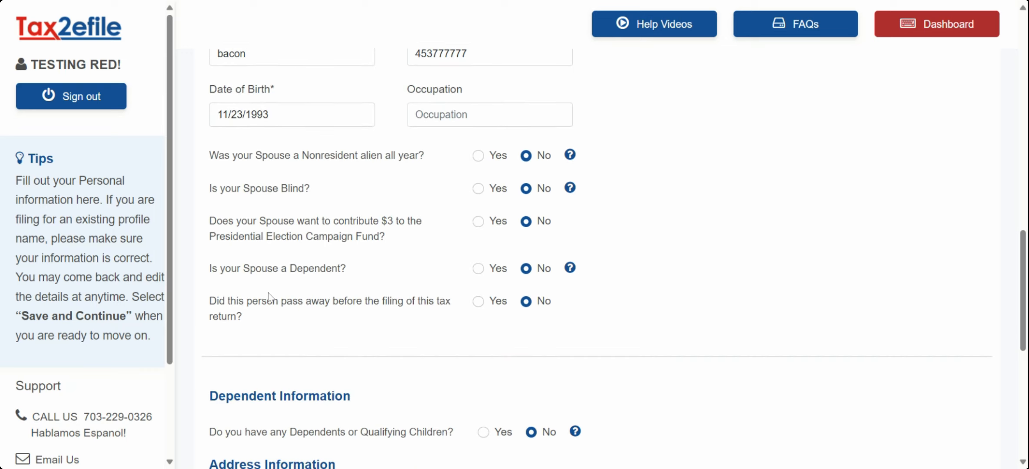
pyautogui.scroll(-7, 521, 286)
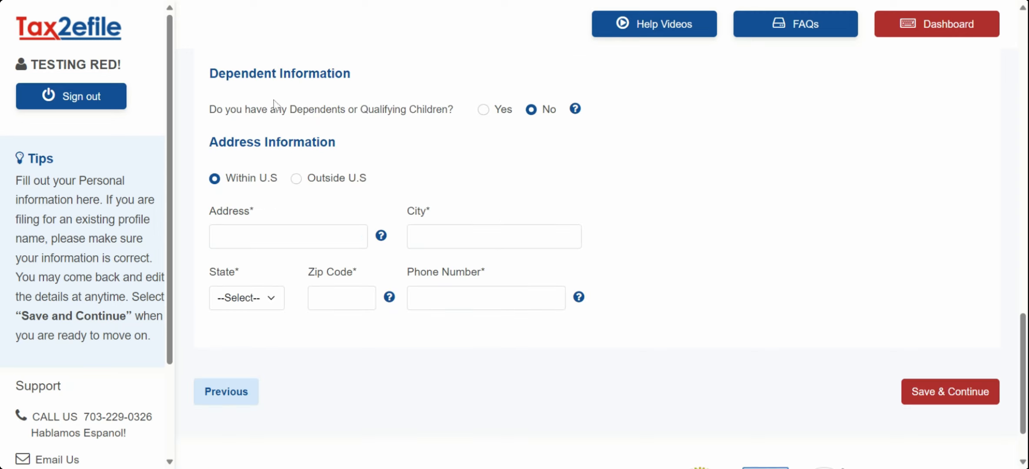
# Step: Add a dependent who lived with the filers and is a U.S. citizen
pyautogui.click(482, 110)
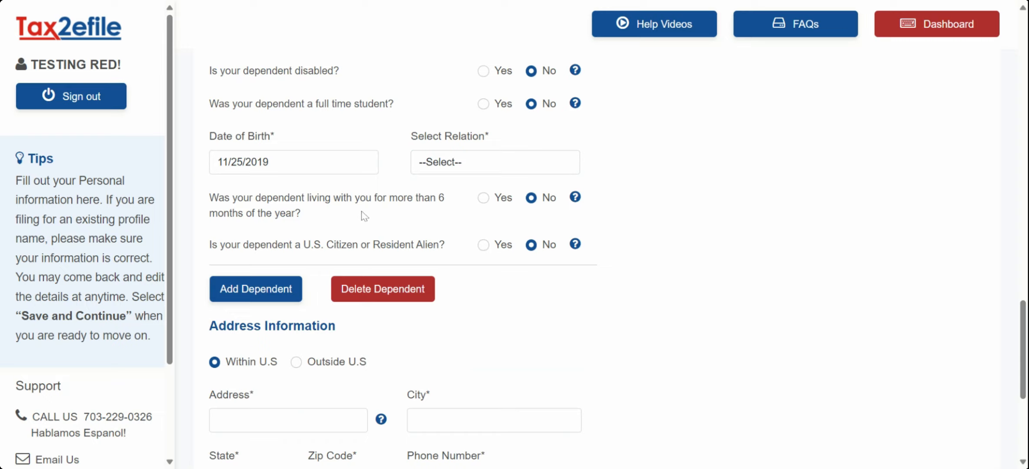
pyautogui.click(483, 198)
pyautogui.scroll(-1, 372, 199)
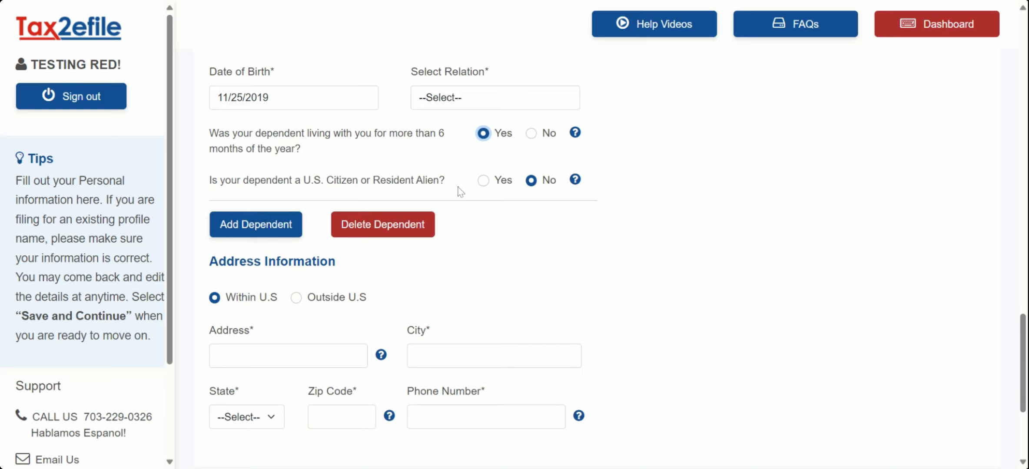
pyautogui.click(483, 182)
# Step: Complete the household's U.S. address and phone number, then save the profile
pyautogui.scroll(-3, 487, 185)
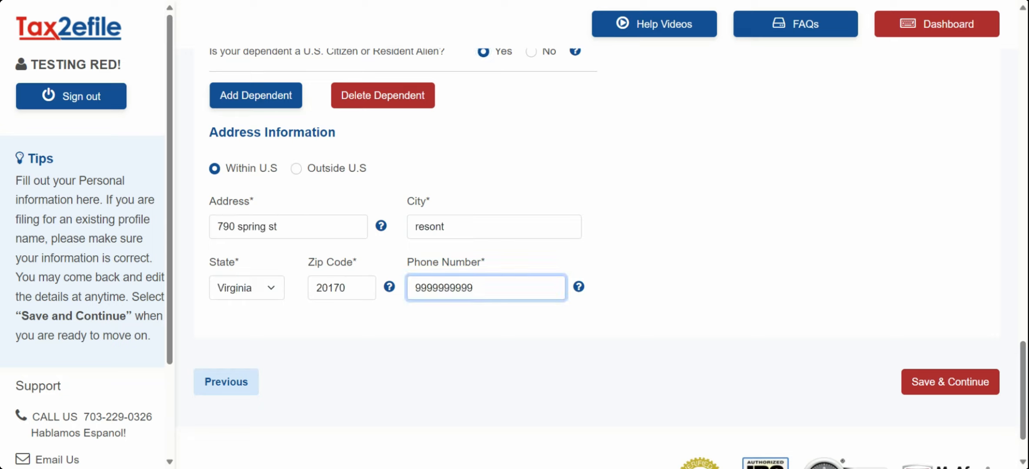
pyautogui.click(678, 266)
pyautogui.click(948, 381)
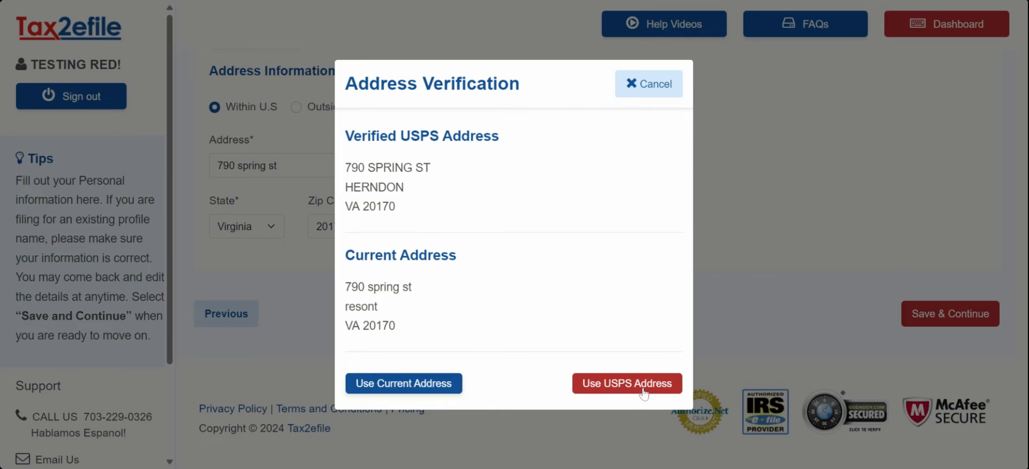
# Step: Accept the USPS-suggested address and start a new W-2 for the primary taxpayer
pyautogui.click(645, 384)
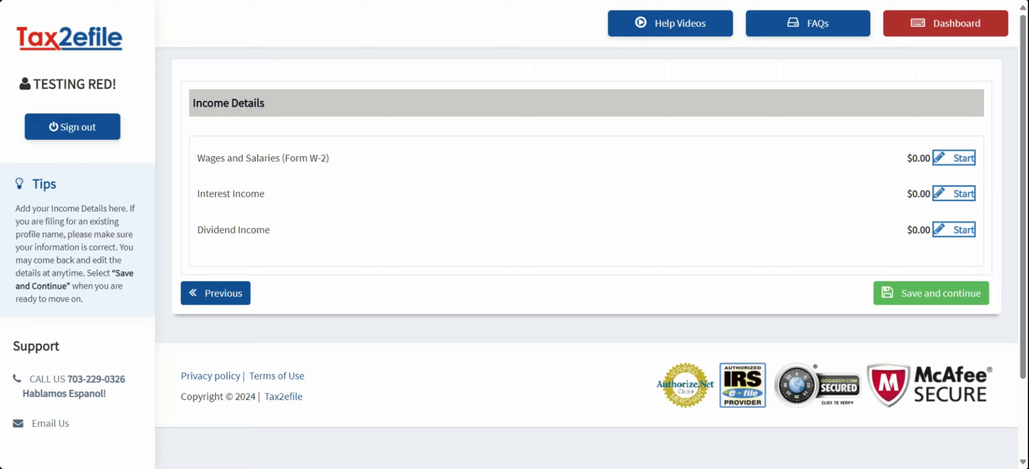
pyautogui.click(955, 161)
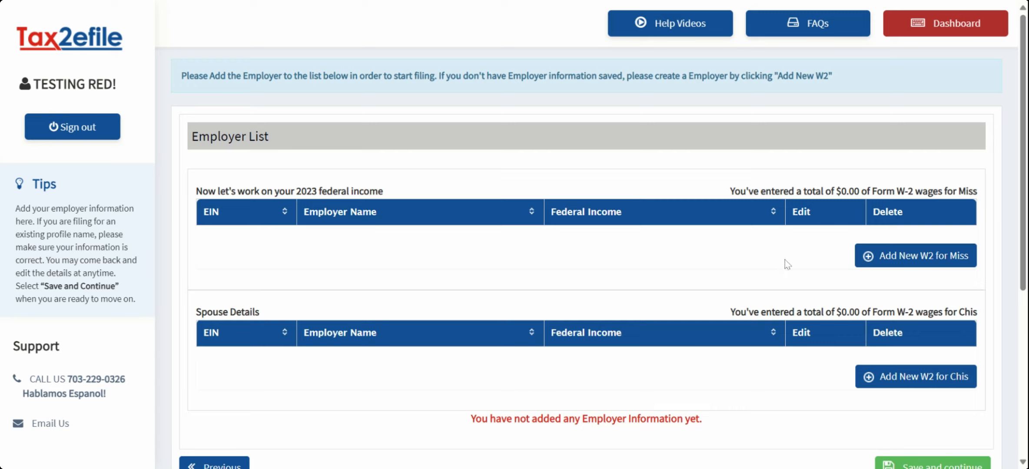
pyautogui.click(910, 255)
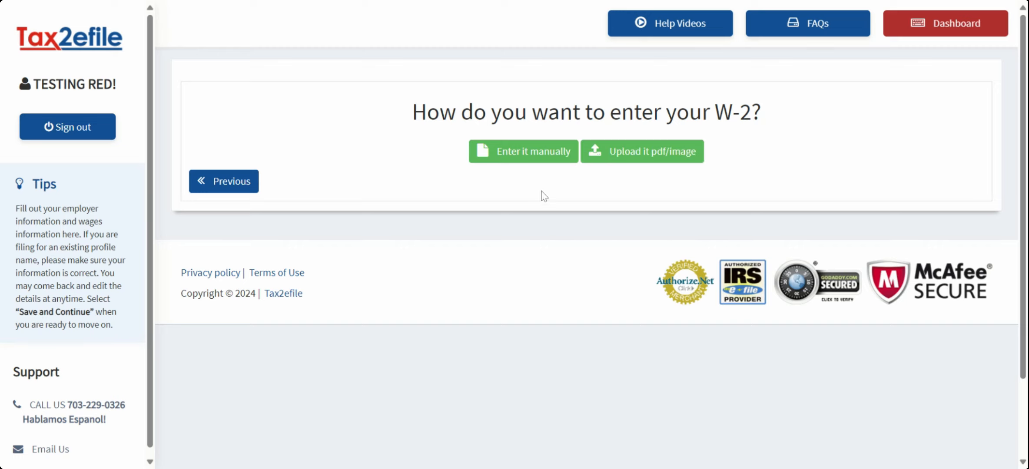
# Step: Manually enter the W-2: employer details, $78000 wages, $2500 federal withholding, WV state wages and tax
pyautogui.click(497, 159)
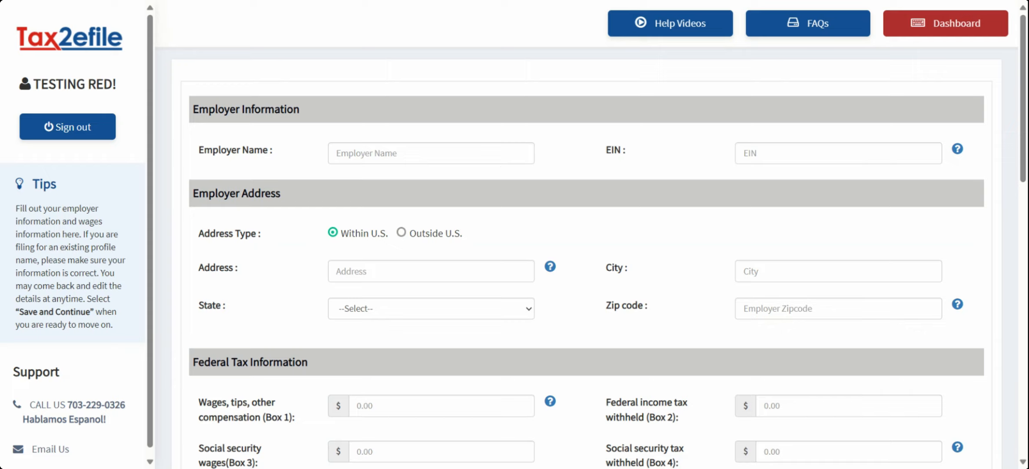
pyautogui.click(431, 153)
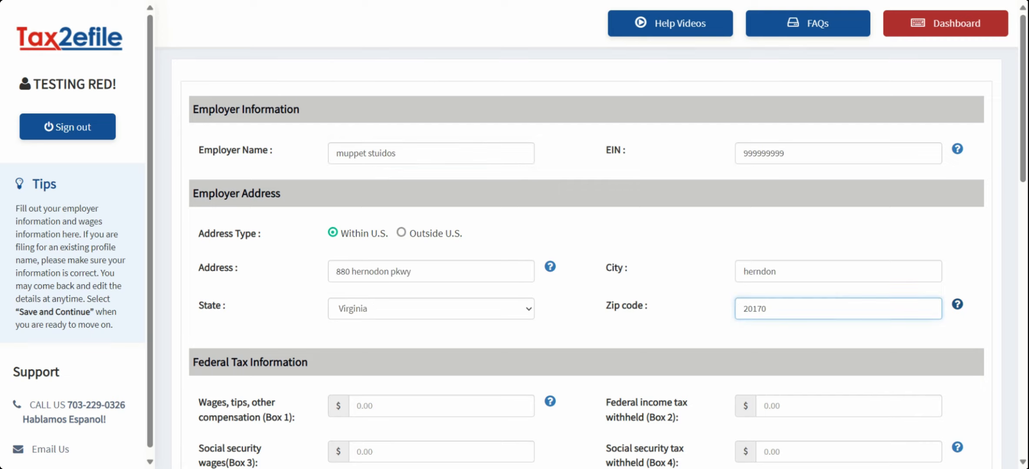
pyautogui.click(441, 406)
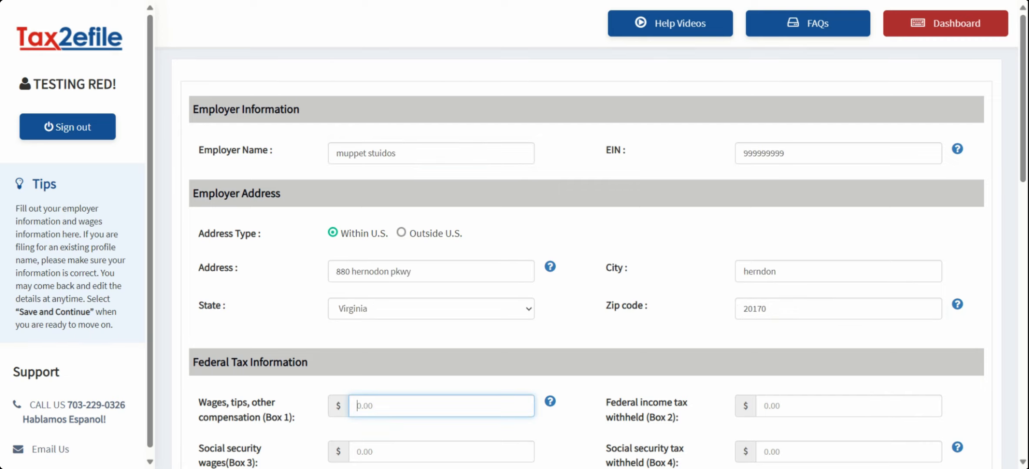
pyautogui.scroll(-6, 441, 157)
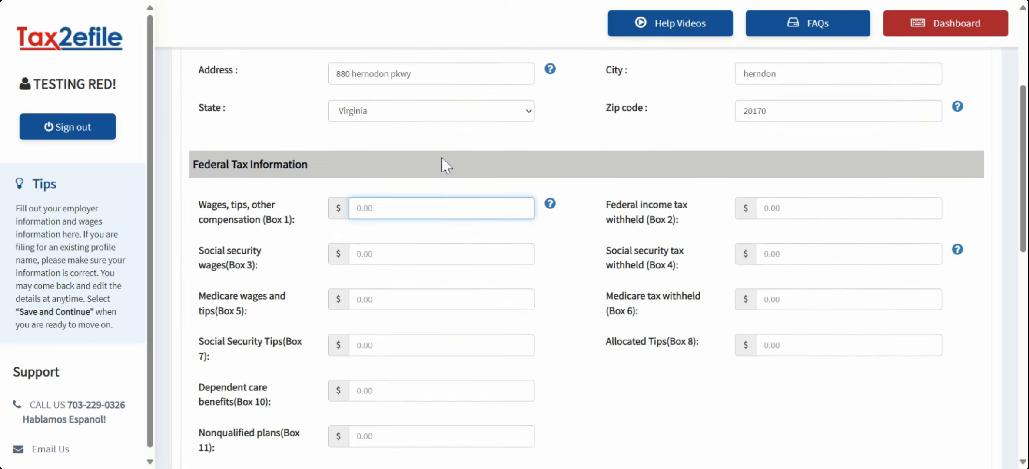
pyautogui.scroll(-5, 533, 179)
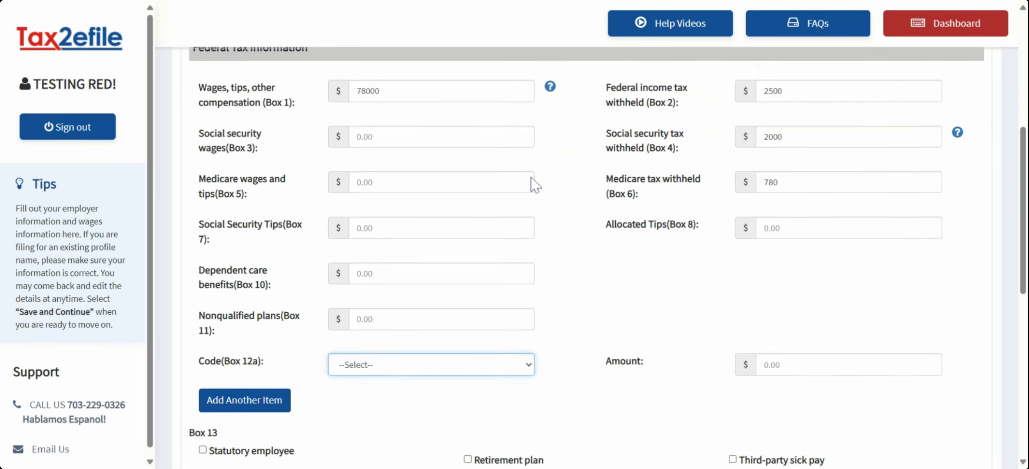
pyautogui.scroll(-3, 547, 193)
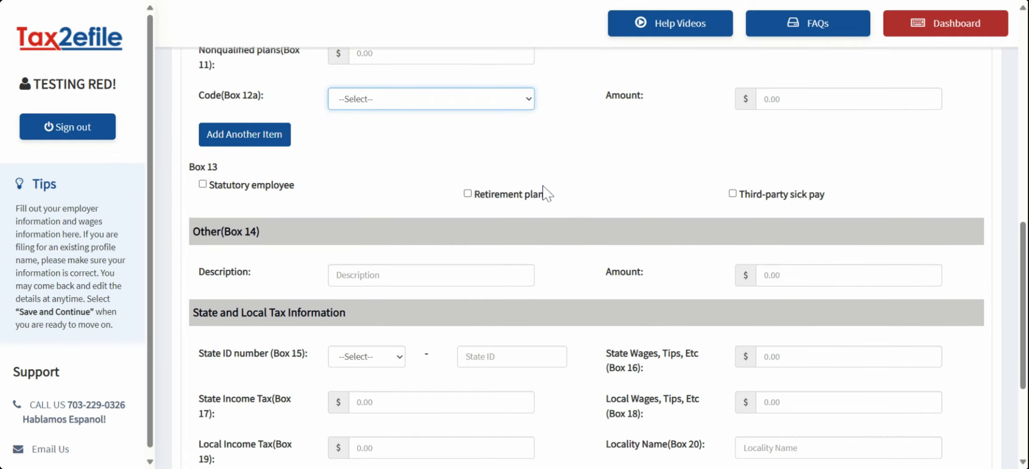
pyautogui.scroll(-4, 543, 197)
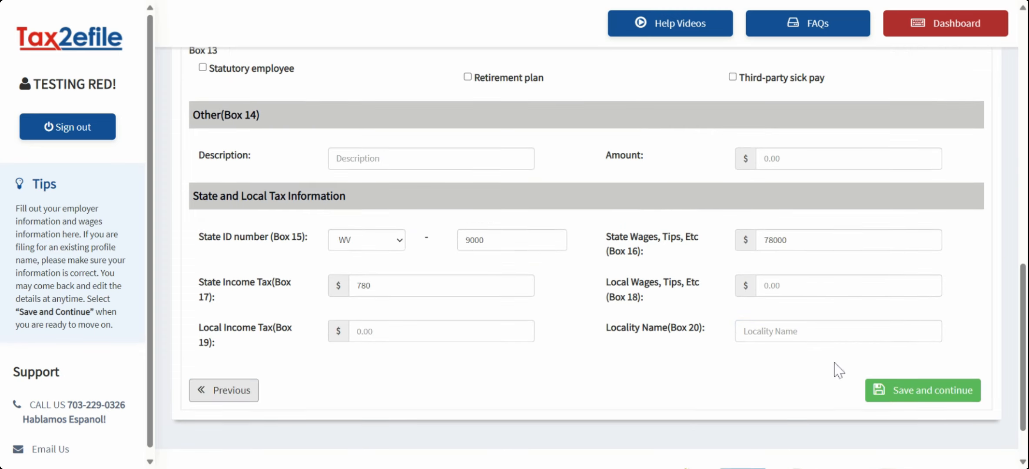
pyautogui.click(908, 393)
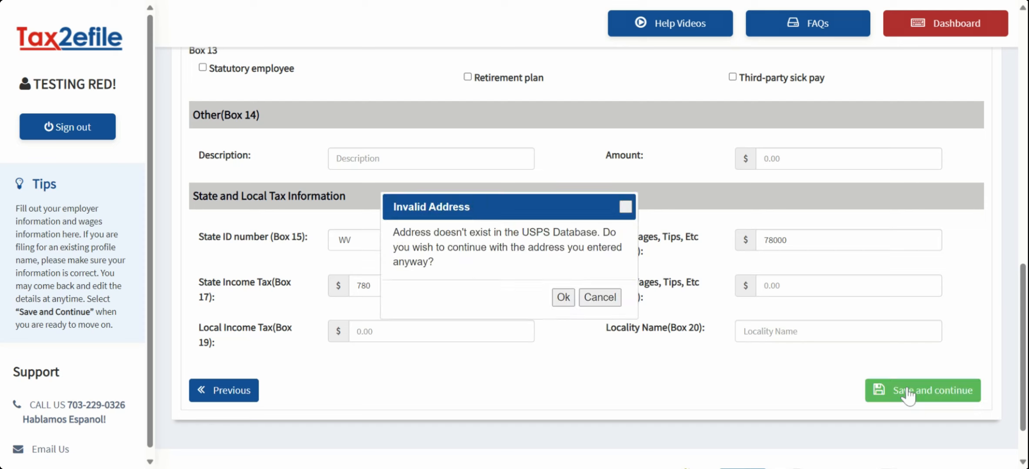
# Step: Keep the unverified employer address and confirm the employer list and $78,000 income summary
pyautogui.click(562, 298)
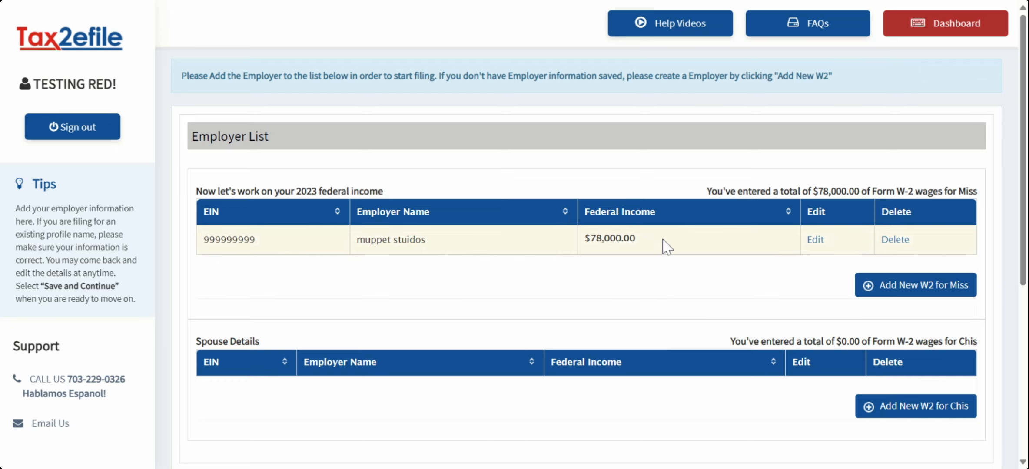
pyautogui.scroll(-2, 569, 246)
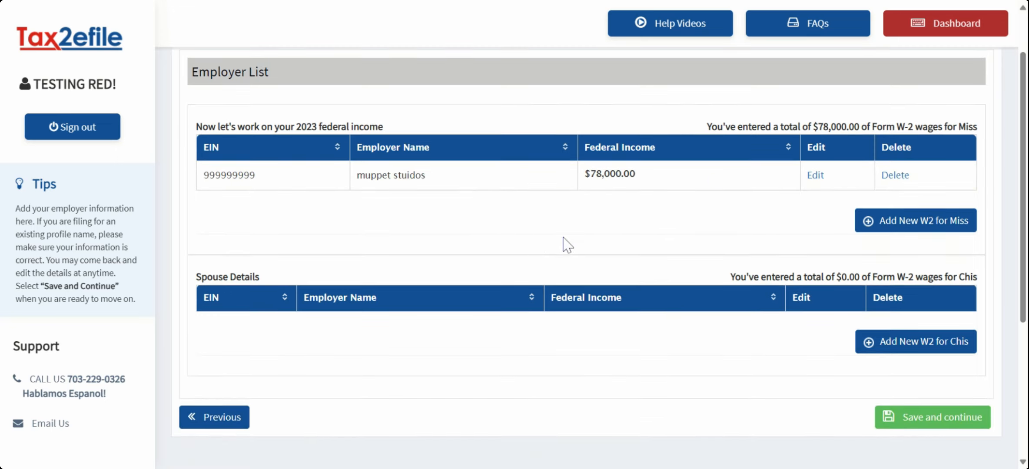
pyautogui.click(907, 418)
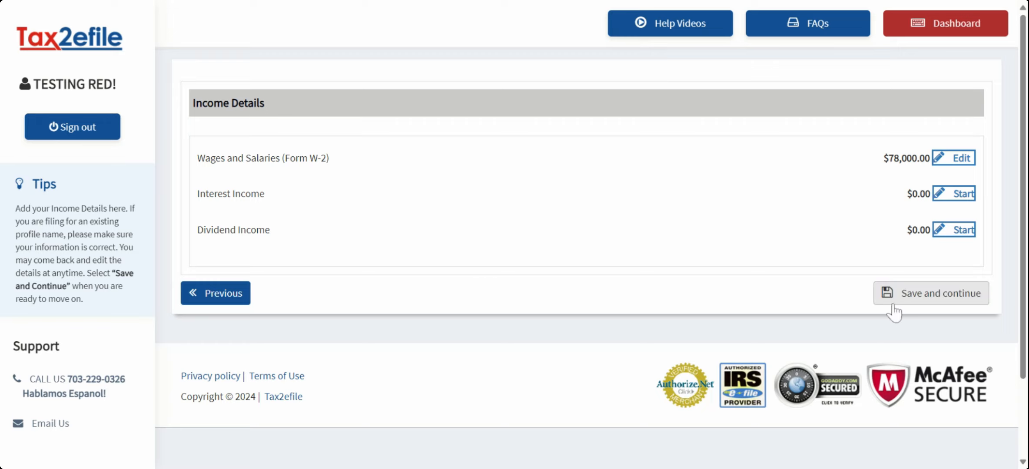
pyautogui.click(908, 300)
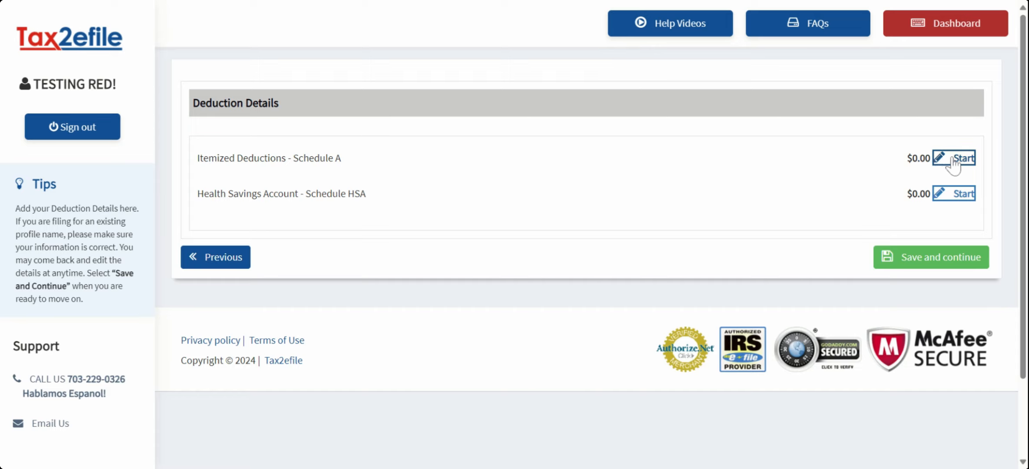
# Step: Pass Deduction Details and Estimated Tax Payments, keep state filing at No, and reach the summary
pyautogui.click(920, 260)
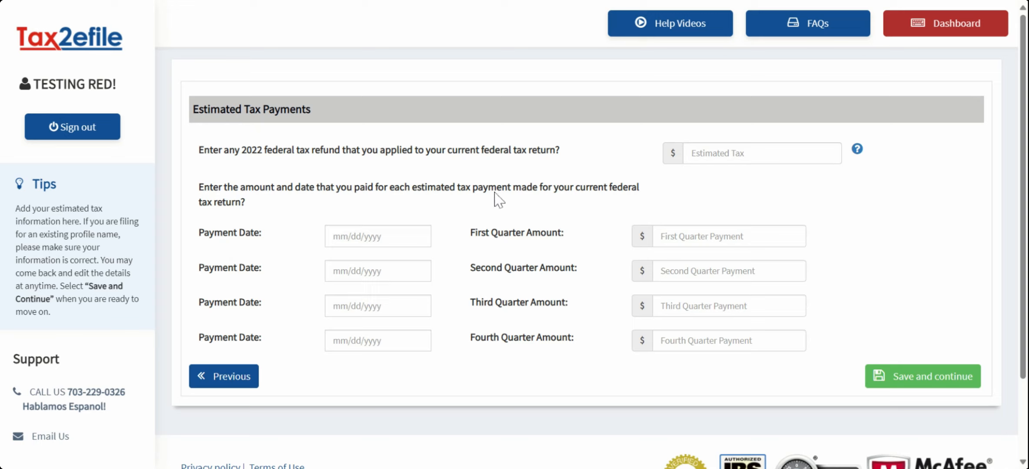
pyautogui.click(910, 381)
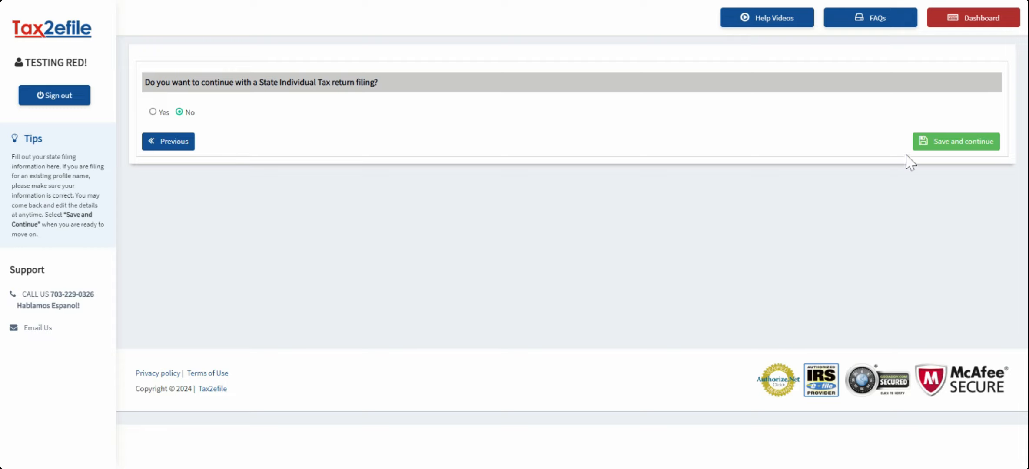
pyautogui.click(937, 145)
pyautogui.click(937, 145)
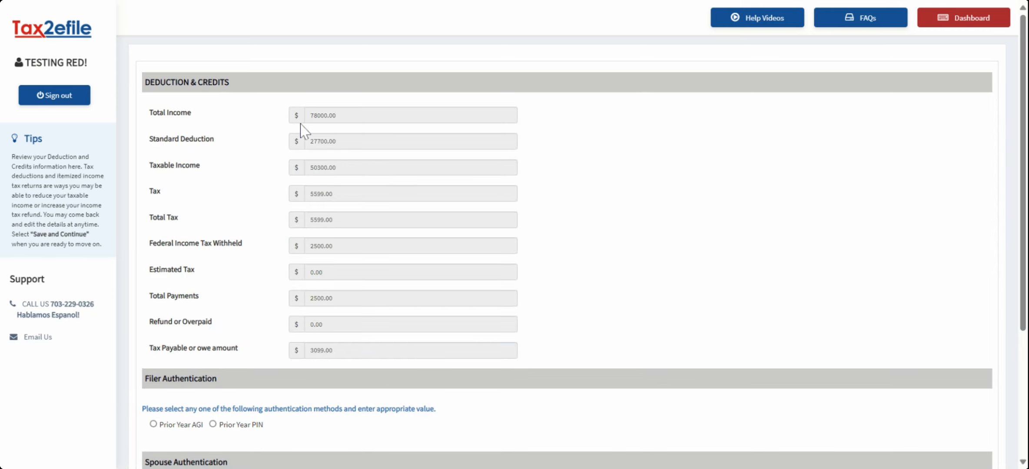
# Step: Authenticate filer and spouse with Prior Year PIN, entering each prior-year value, and save
pyautogui.scroll(-4, 330, 135)
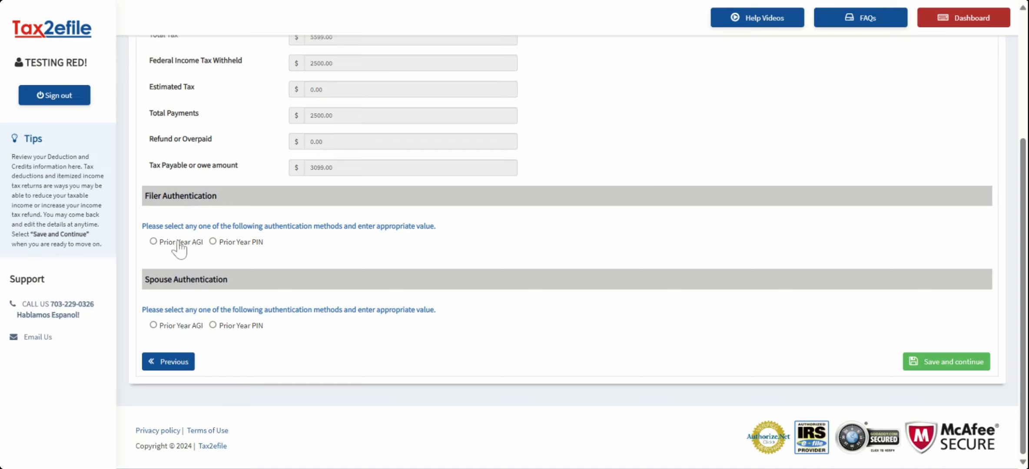
pyautogui.click(213, 242)
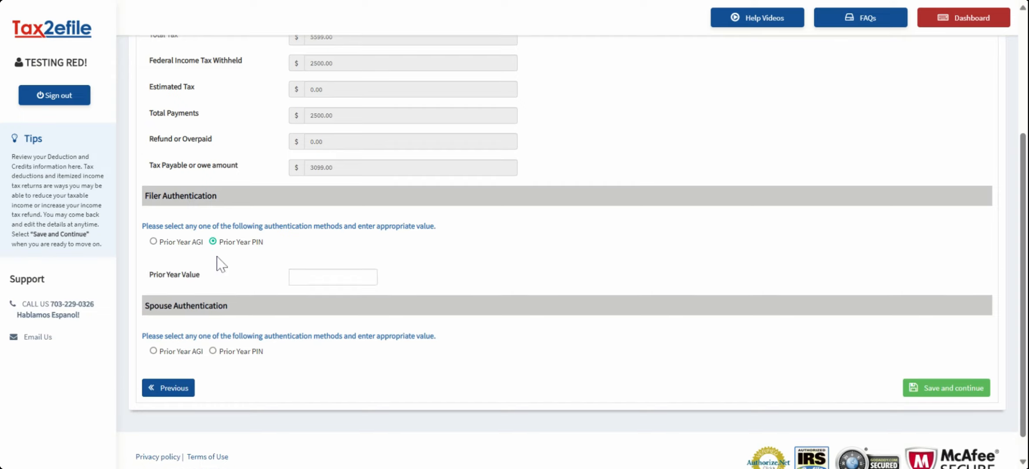
pyautogui.click(294, 277)
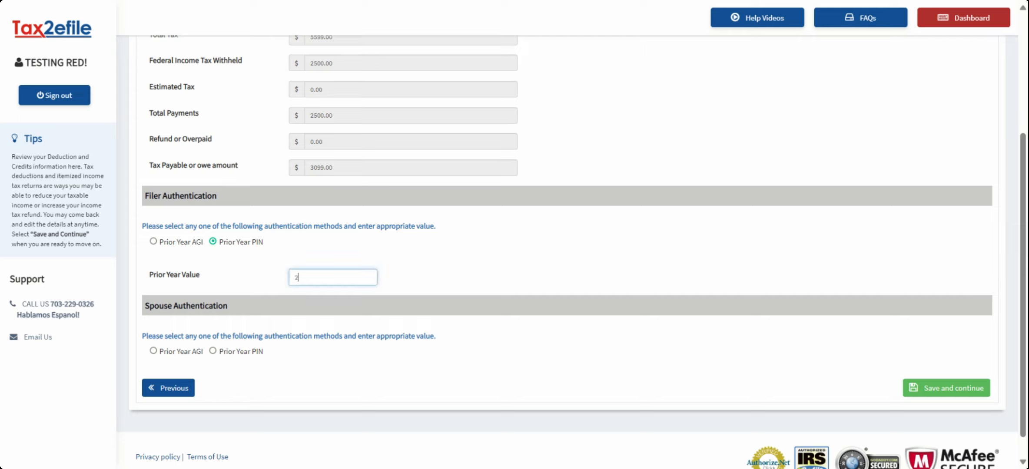
pyautogui.click(213, 351)
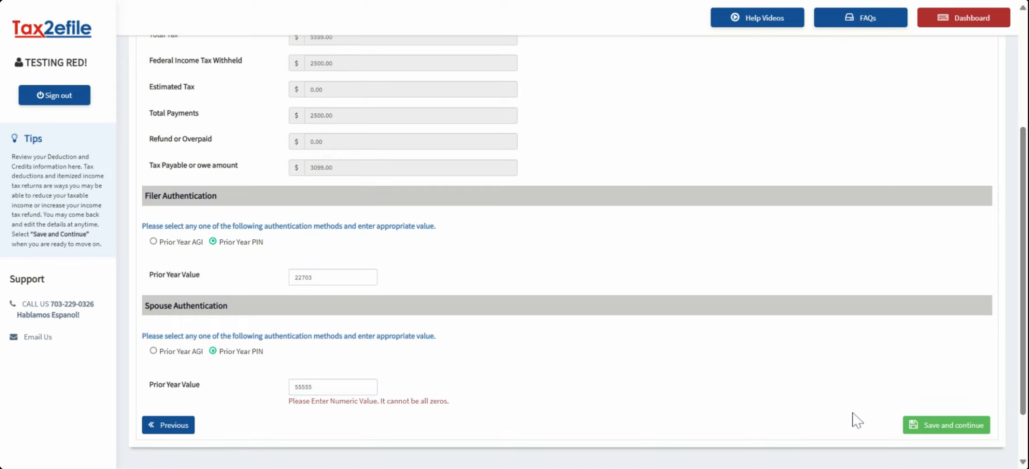
pyautogui.click(938, 426)
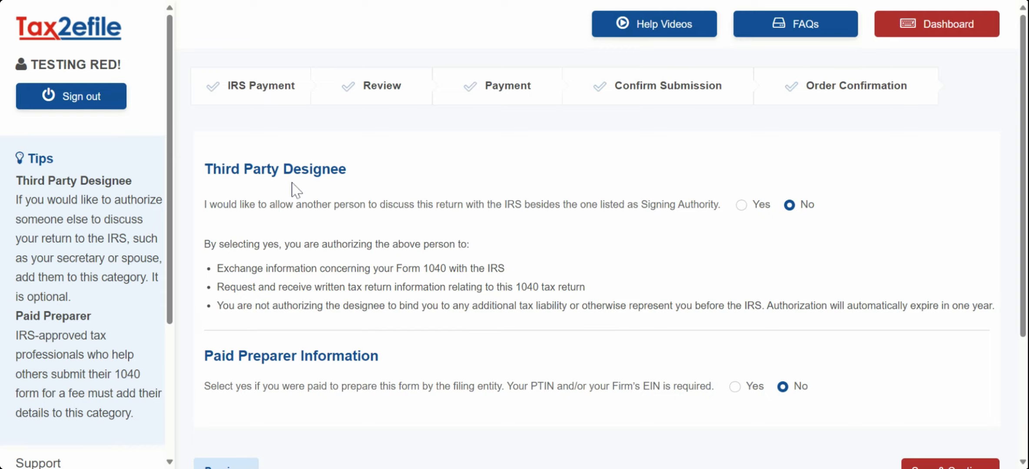
# Step: Keep third-party designee and paid preparer at No, and pay the $3,099 by paper check
pyautogui.scroll(-2, 417, 212)
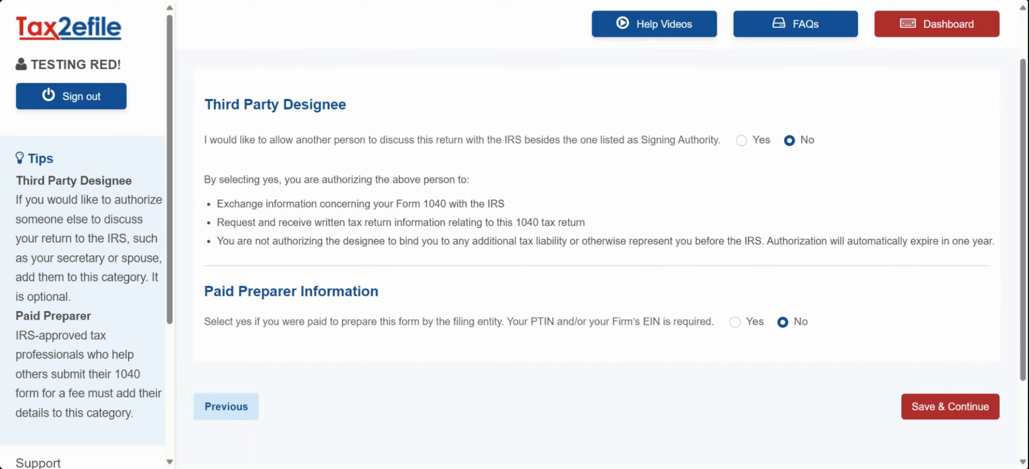
pyautogui.click(950, 406)
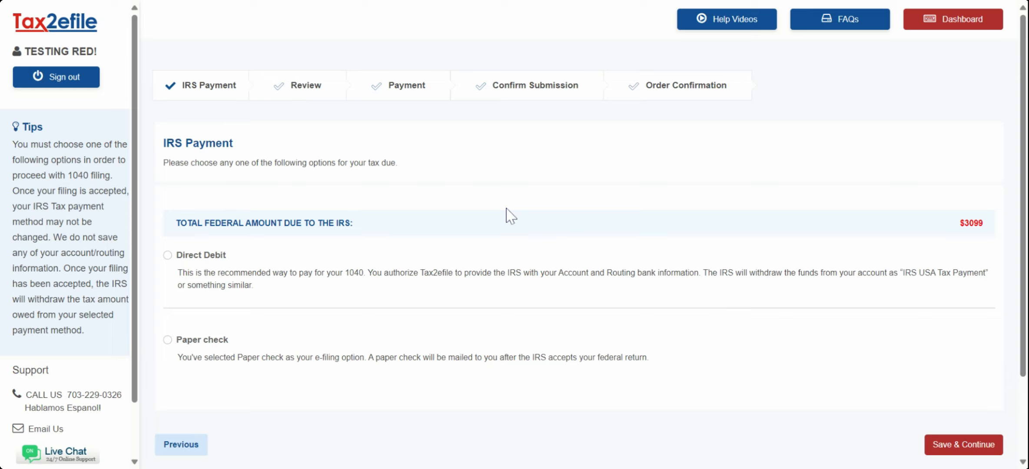
pyautogui.scroll(-2, 591, 261)
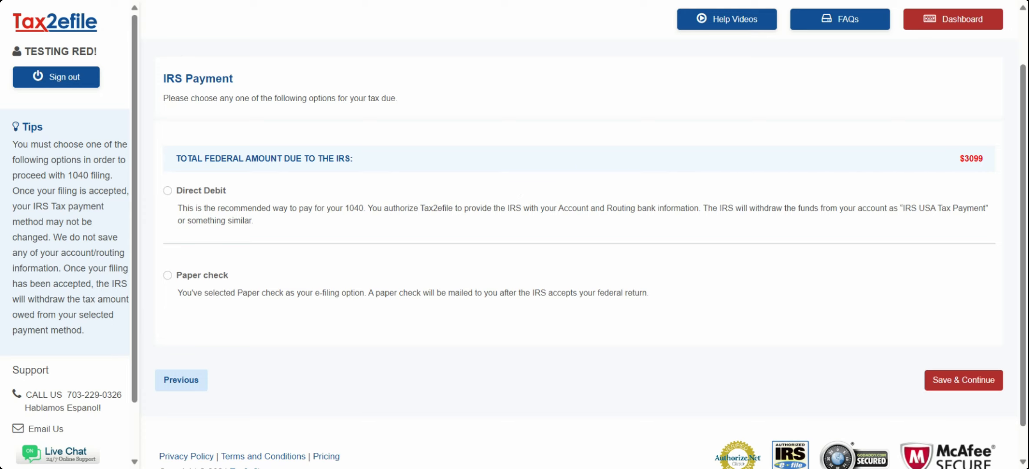
pyautogui.click(167, 190)
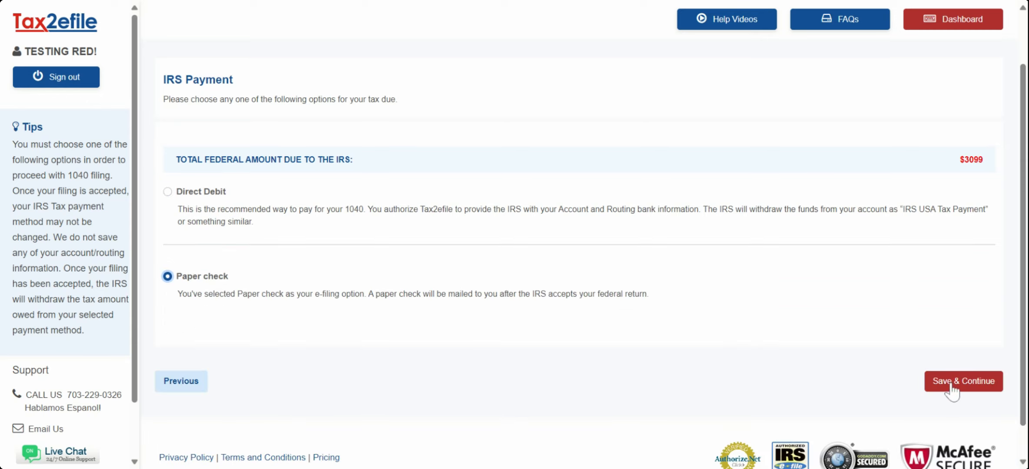
pyautogui.click(952, 385)
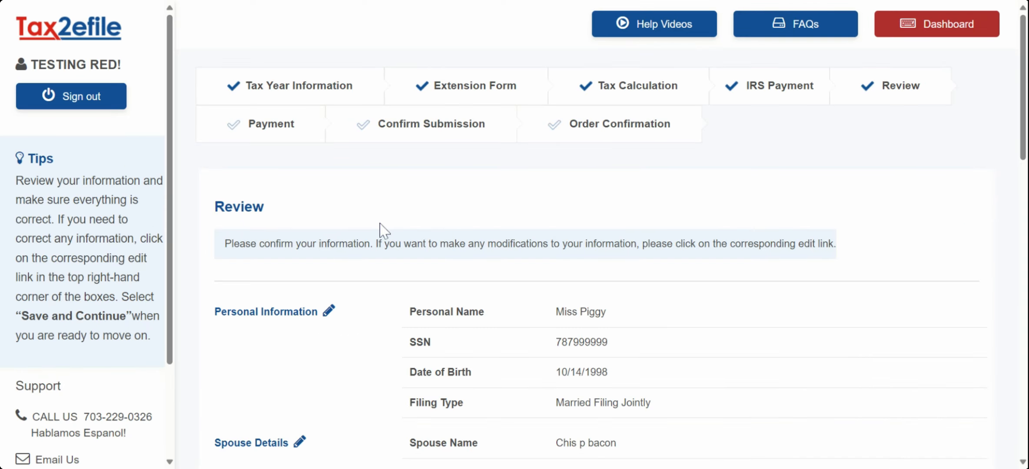
# Step: Review the Form 1040 and submit it, reaching the Order Confirmation reference number
pyautogui.scroll(-3, 436, 228)
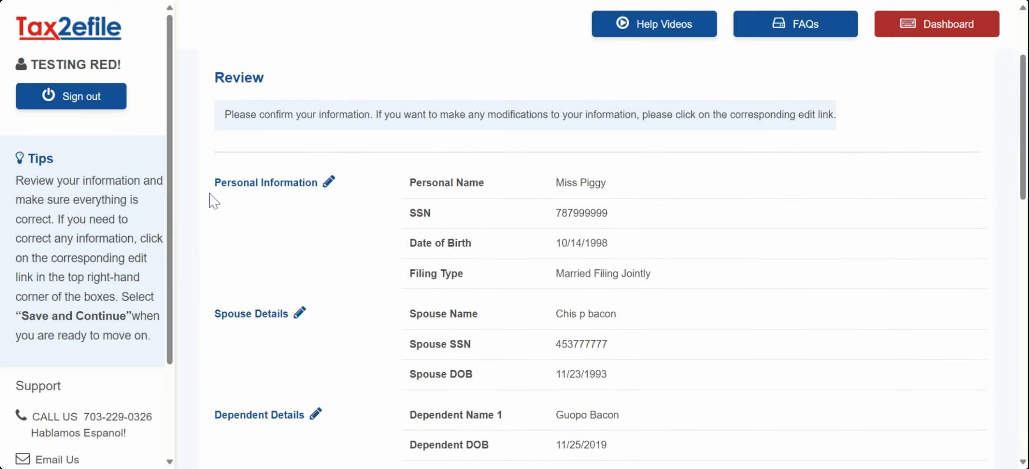
pyautogui.scroll(-2, 398, 203)
pyautogui.scroll(-2, 398, 203)
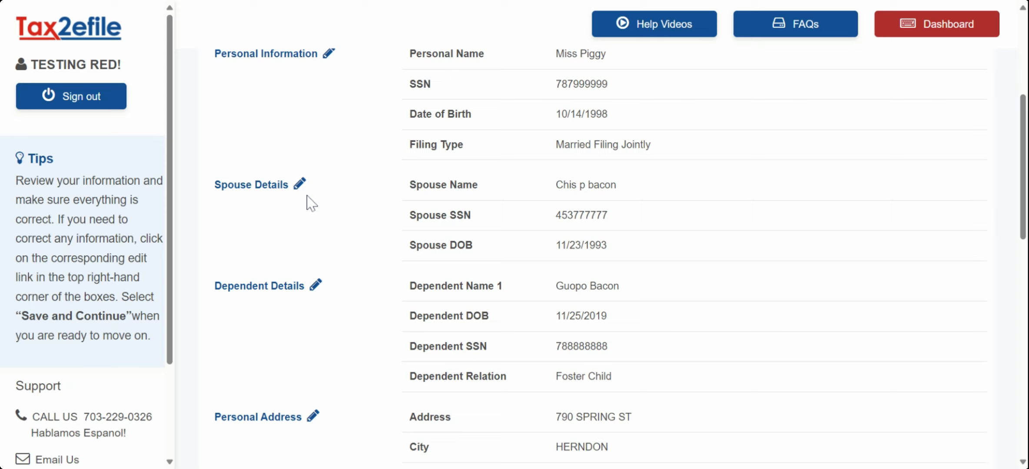
pyautogui.scroll(-2, 509, 201)
pyautogui.scroll(-2, 510, 201)
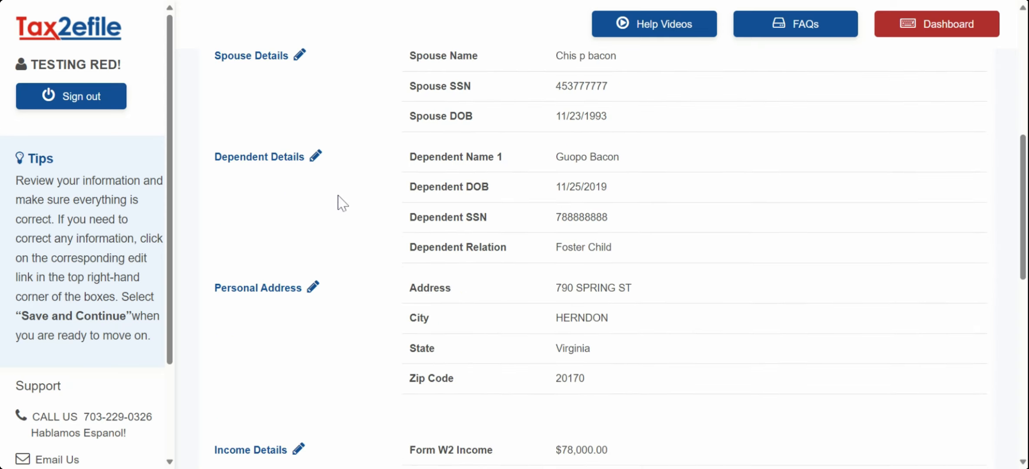
pyautogui.scroll(-10, 317, 179)
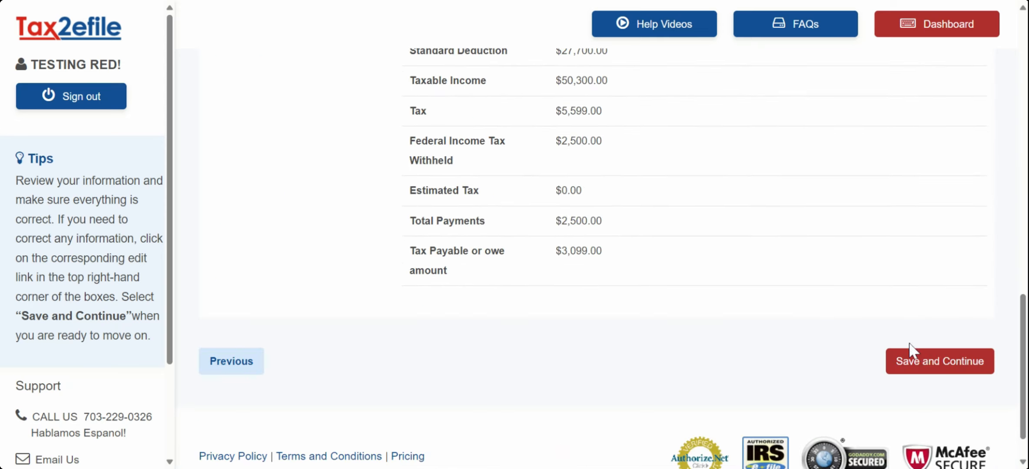
pyautogui.click(925, 365)
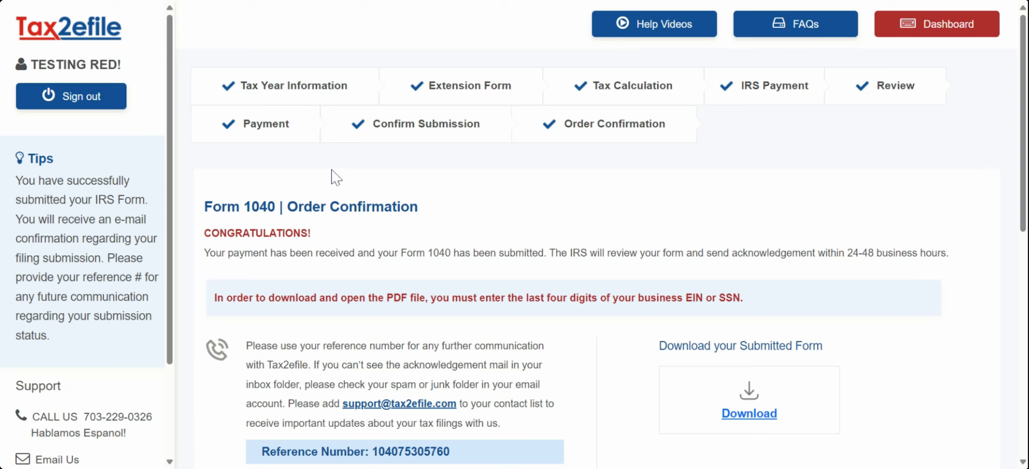
pyautogui.scroll(-3, 296, 149)
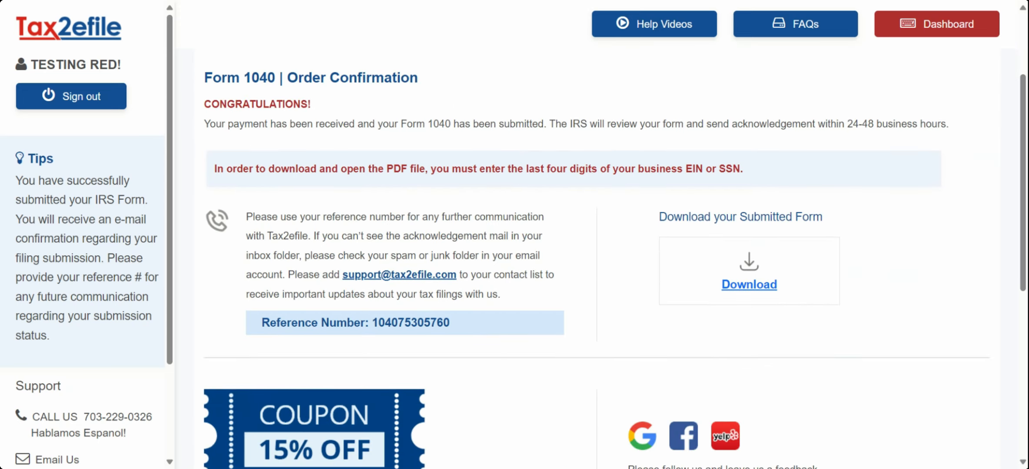